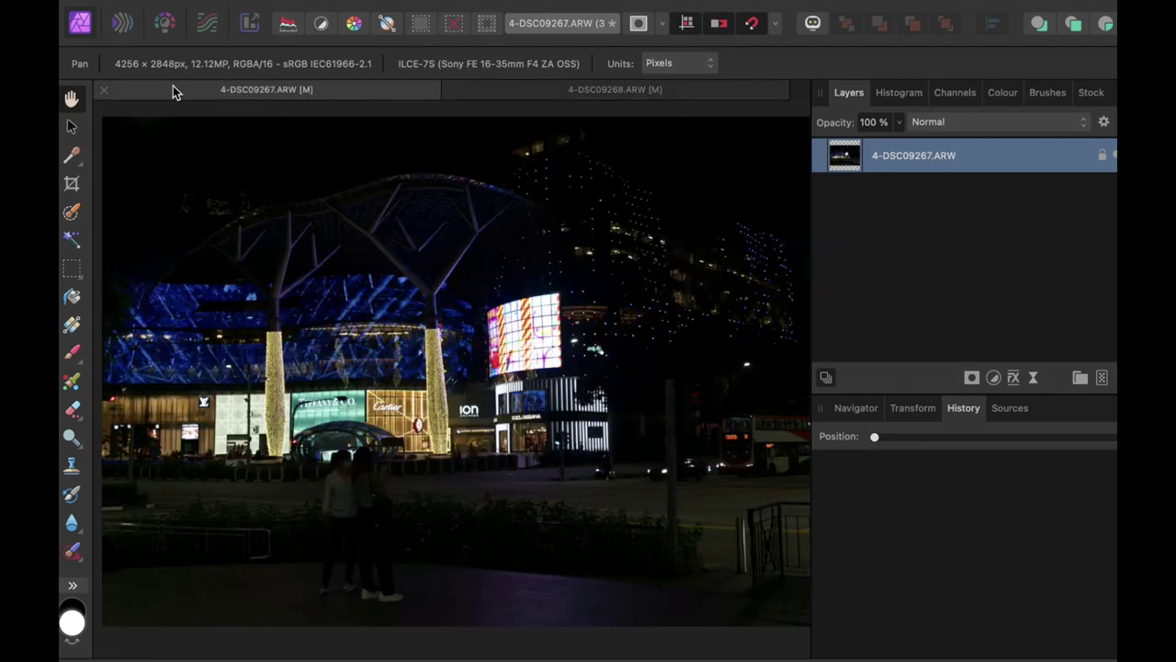
Step: Switch to 4-DSC09267.ARW and lower its exposure to -0.298 in Develop
{"action": "left_click", "coordinate": [232, 96]}
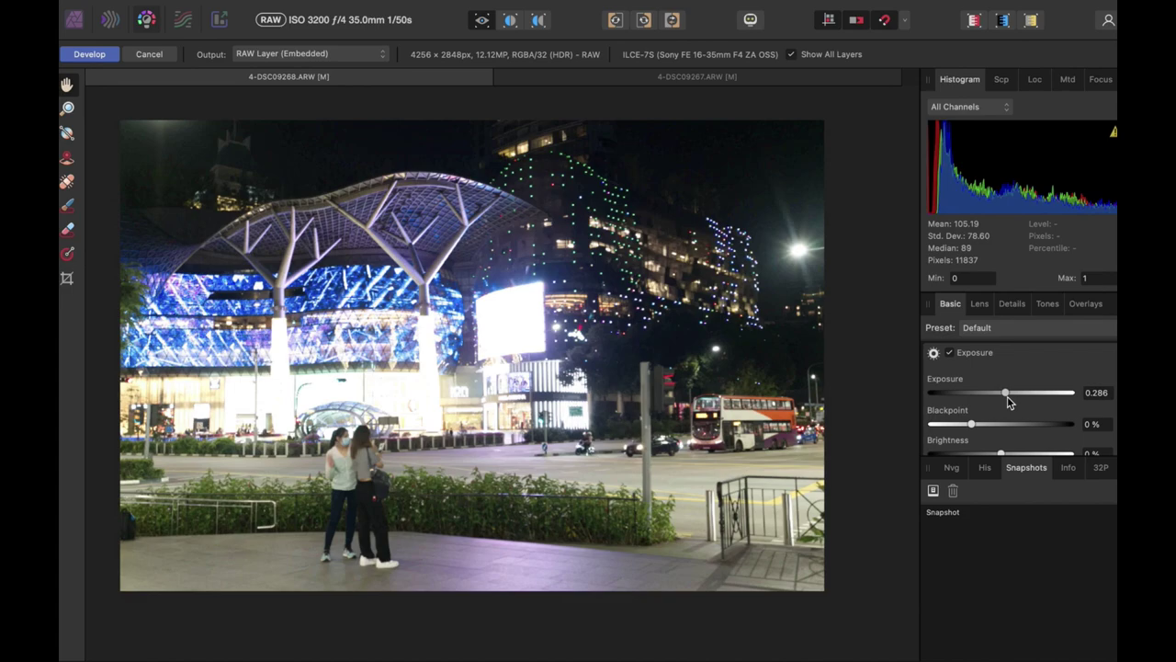
{"action": "left_click_drag", "start_coordinate": [1011, 393], "coordinate": [953, 409]}
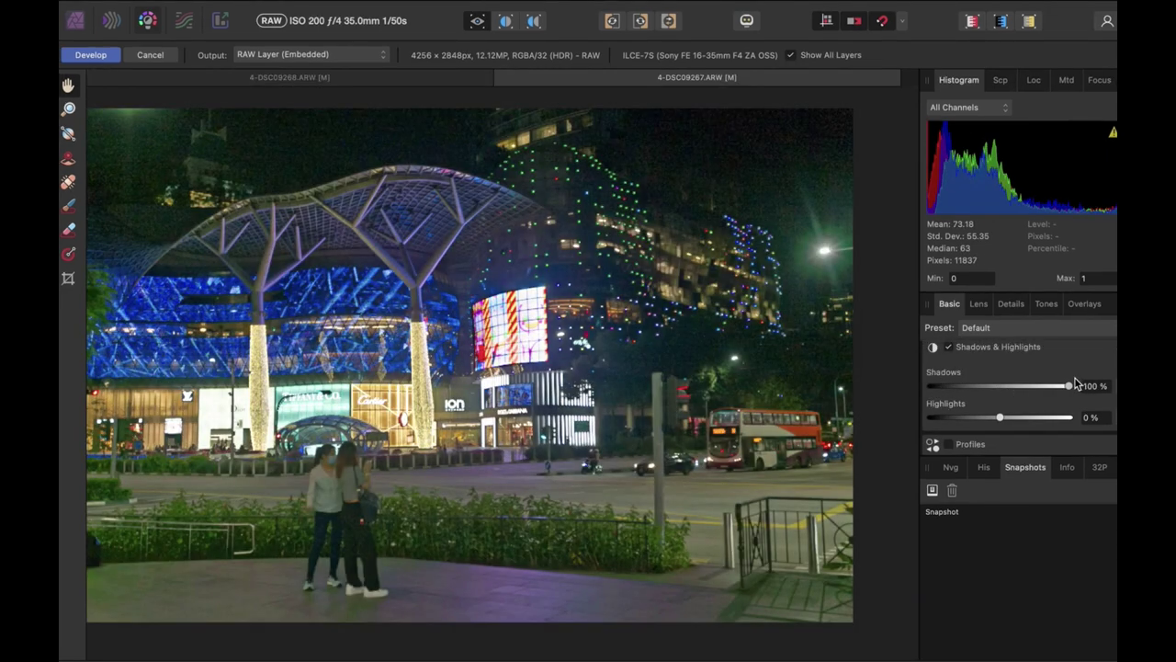
Step: Try lifting Shadows on the darker exposure, then paint a brush overlay over the LED screen
{"action": "mouse_move", "coordinate": [1093, 382]}
{"action": "left_mouse_down"}
{"action": "mouse_move", "coordinate": [1001, 390]}
{"action": "mouse_move", "coordinate": [1099, 381]}
{"action": "left_mouse_up"}
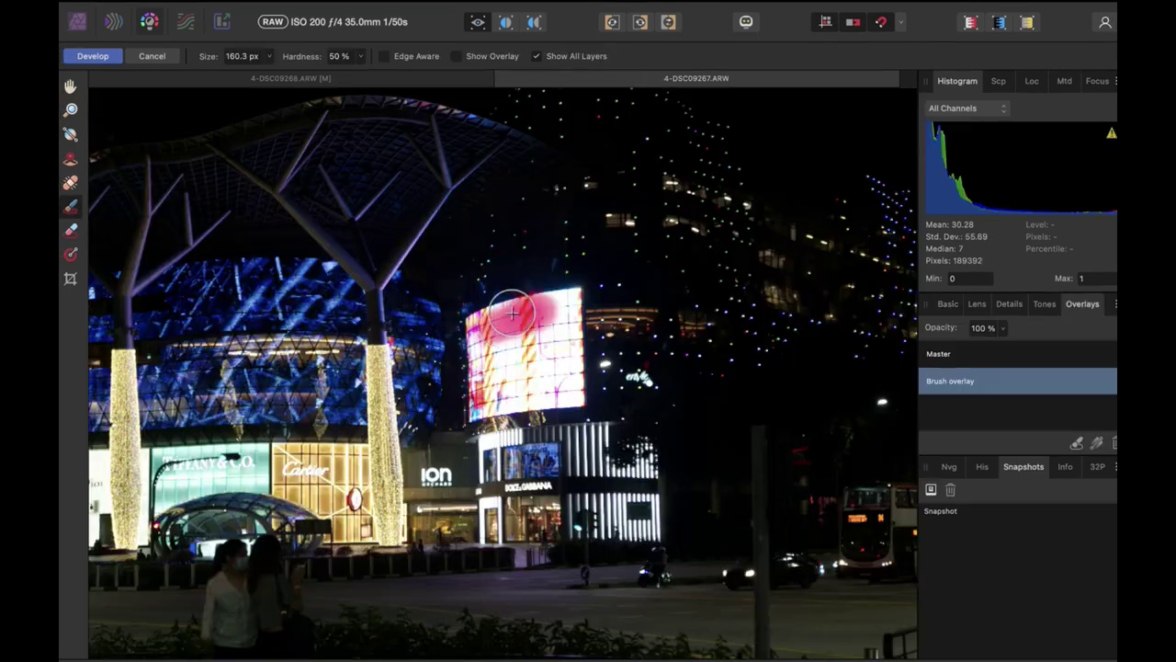
{"action": "mouse_move", "coordinate": [487, 358]}
{"action": "left_mouse_down"}
{"action": "mouse_move", "coordinate": [540, 400]}
{"action": "mouse_move", "coordinate": [574, 379]}
{"action": "mouse_move", "coordinate": [570, 301]}
{"action": "mouse_move", "coordinate": [530, 383]}
{"action": "mouse_move", "coordinate": [506, 342]}
{"action": "left_mouse_up"}
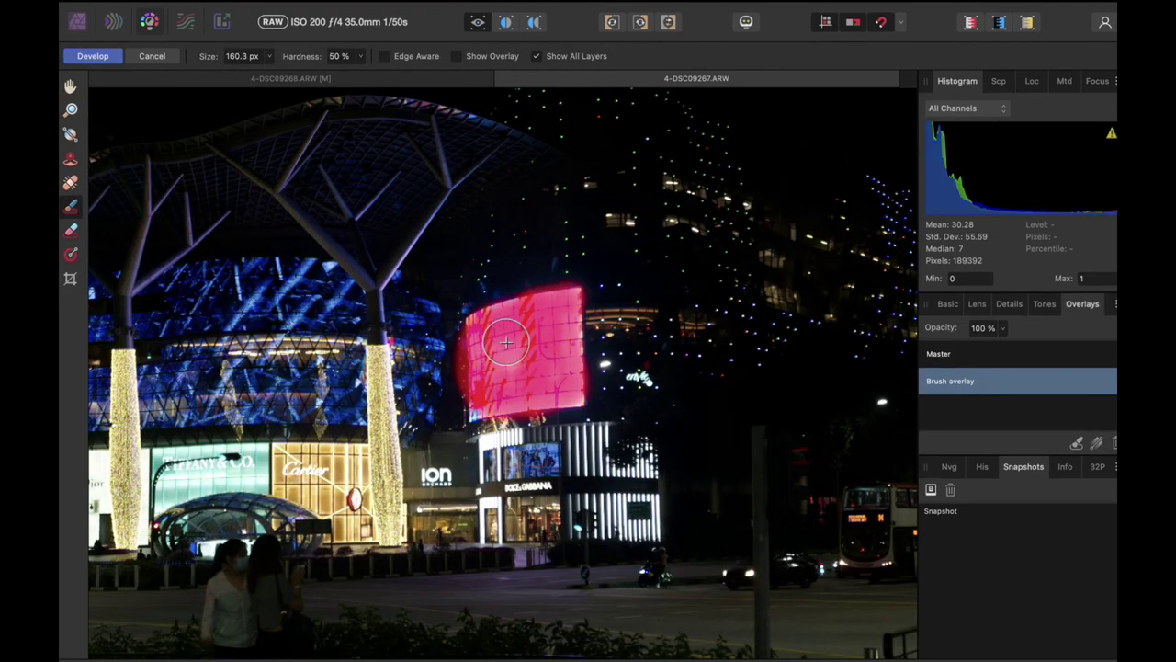
Step: Erase the overlay spill along the LED screen's left and bottom edges
{"action": "left_click", "coordinate": [70, 182]}
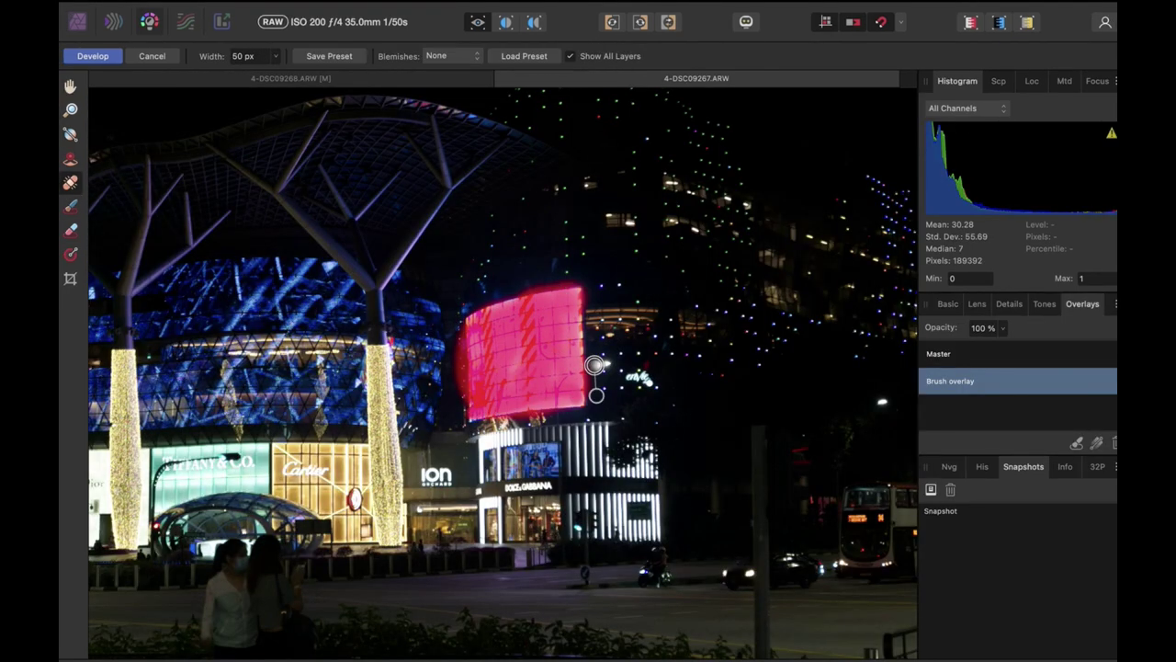
{"action": "left_click", "coordinate": [71, 231]}
{"action": "scroll", "coordinate": [602, 368], "scroll_direction": "up", "scroll_amount": 5}
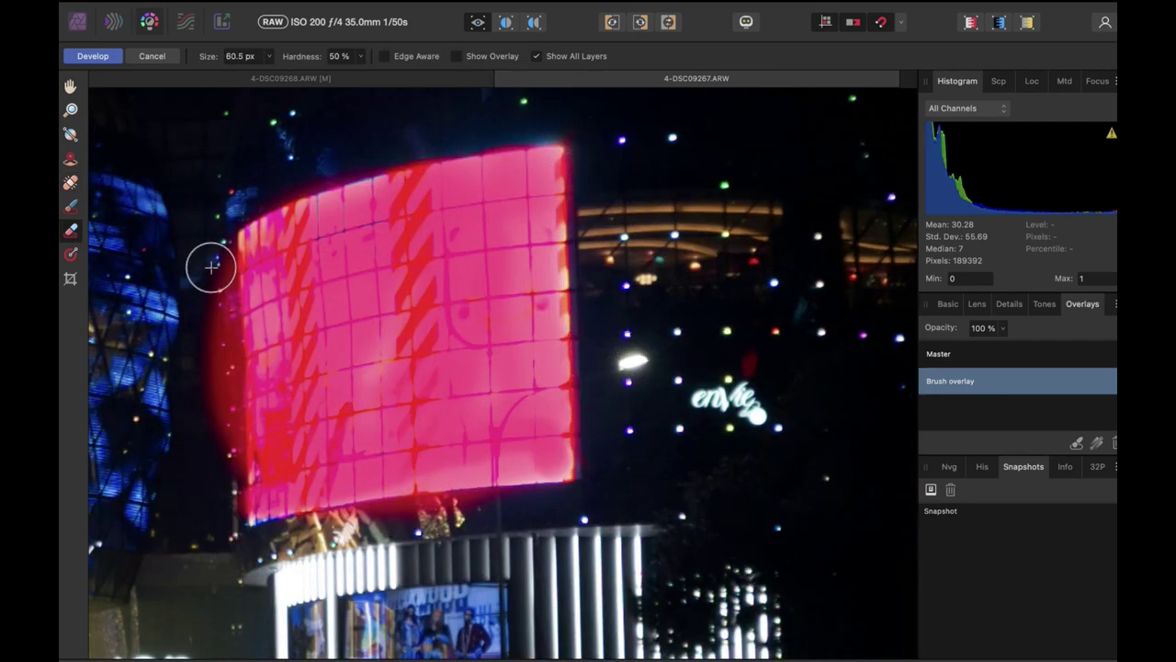
{"action": "mouse_move", "coordinate": [211, 266]}
{"action": "left_mouse_down"}
{"action": "mouse_move", "coordinate": [215, 483]}
{"action": "mouse_move", "coordinate": [560, 460]}
{"action": "mouse_move", "coordinate": [368, 487]}
{"action": "mouse_move", "coordinate": [491, 515]}
{"action": "left_mouse_up"}
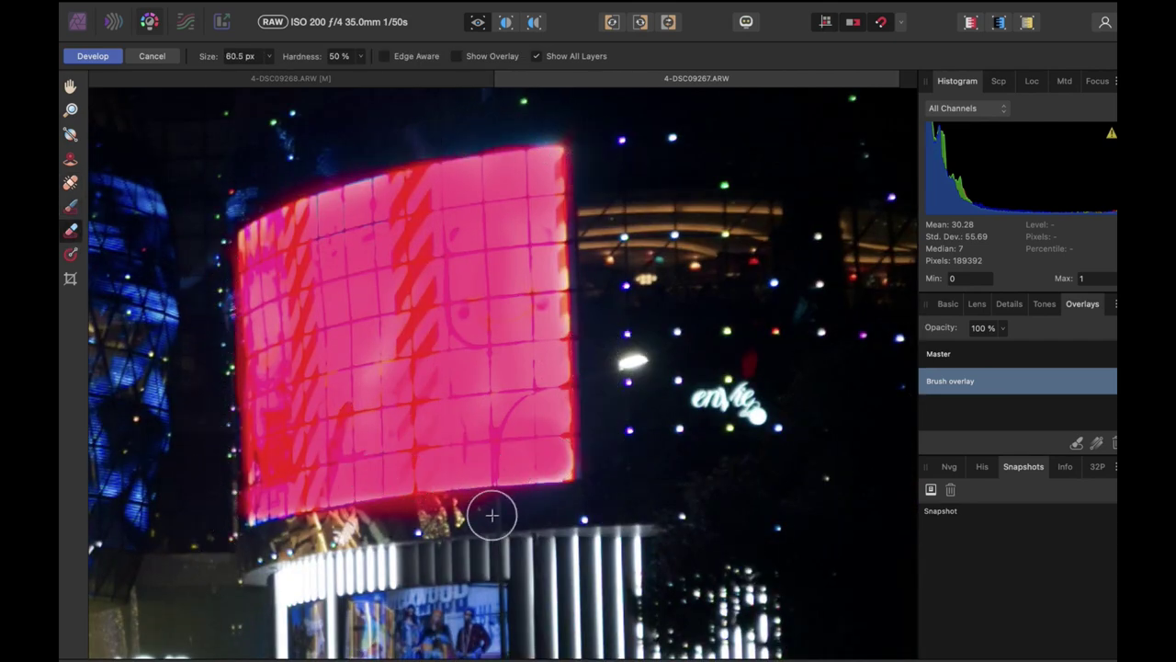
Step: Darken the masked LED screen to -0.935 exposure, then reduce the stacked top layer's opacity
{"action": "left_click", "coordinate": [947, 303]}
{"action": "scroll", "coordinate": [988, 394], "scroll_direction": "down", "scroll_amount": 1}
{"action": "left_click_drag", "start_coordinate": [998, 383], "coordinate": [984, 386]}
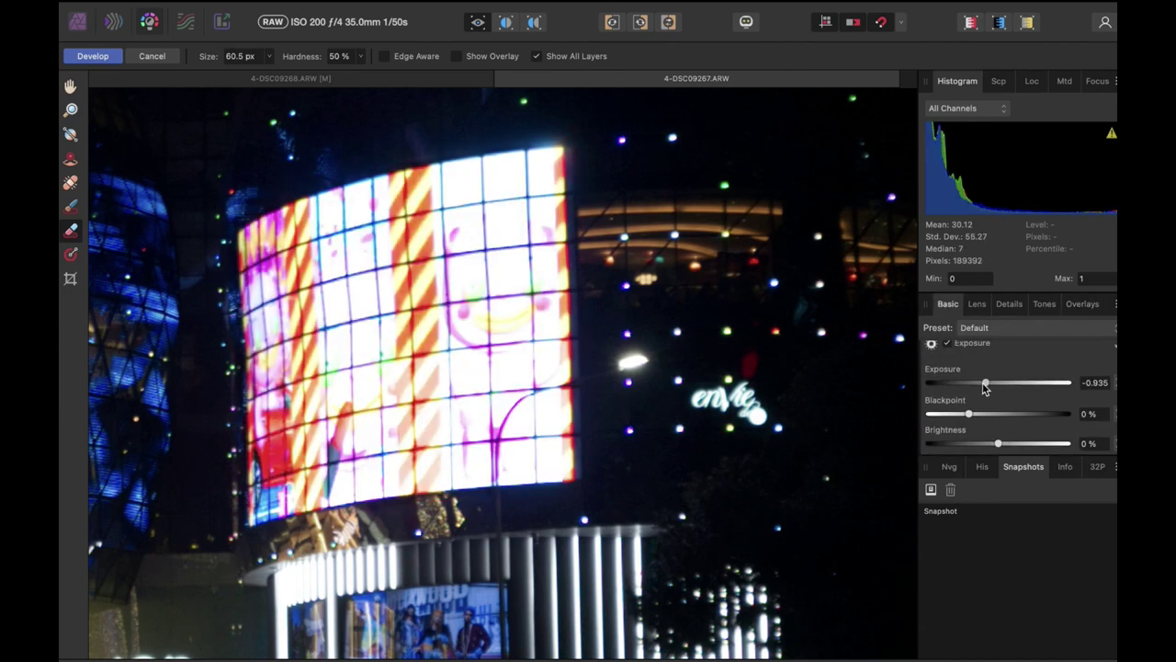
{"action": "scroll", "coordinate": [984, 404], "scroll_direction": "down", "scroll_amount": 5}
{"action": "scroll", "coordinate": [747, 436], "scroll_direction": "down", "scroll_amount": 5}
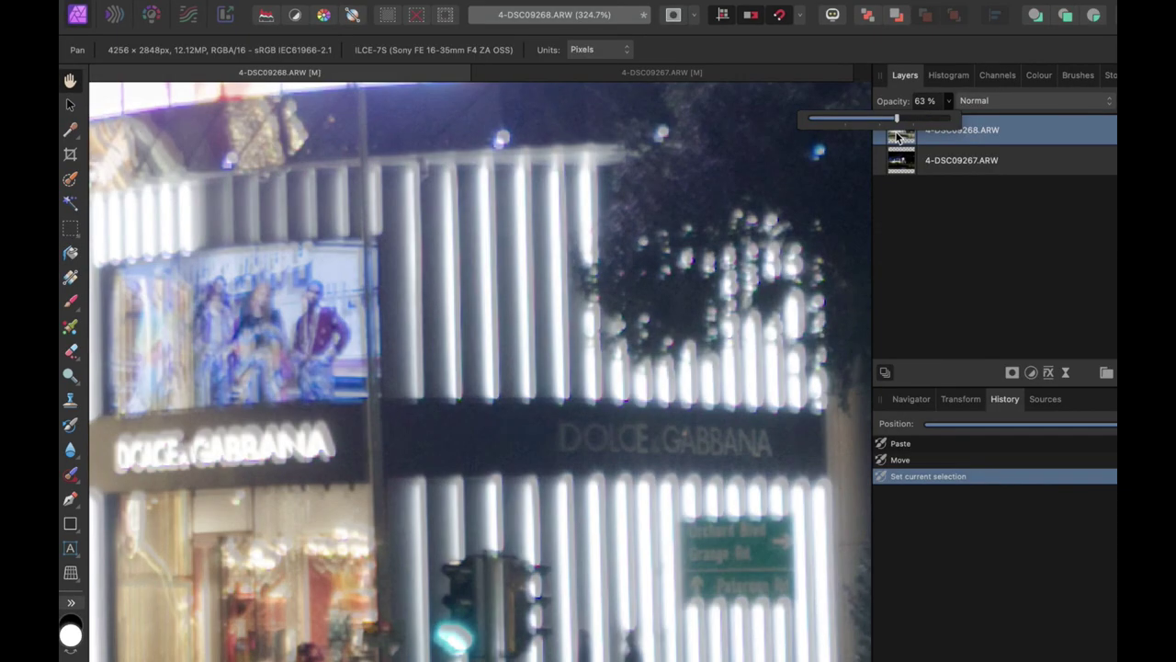
{"action": "left_click_drag", "start_coordinate": [901, 117], "coordinate": [748, 192]}
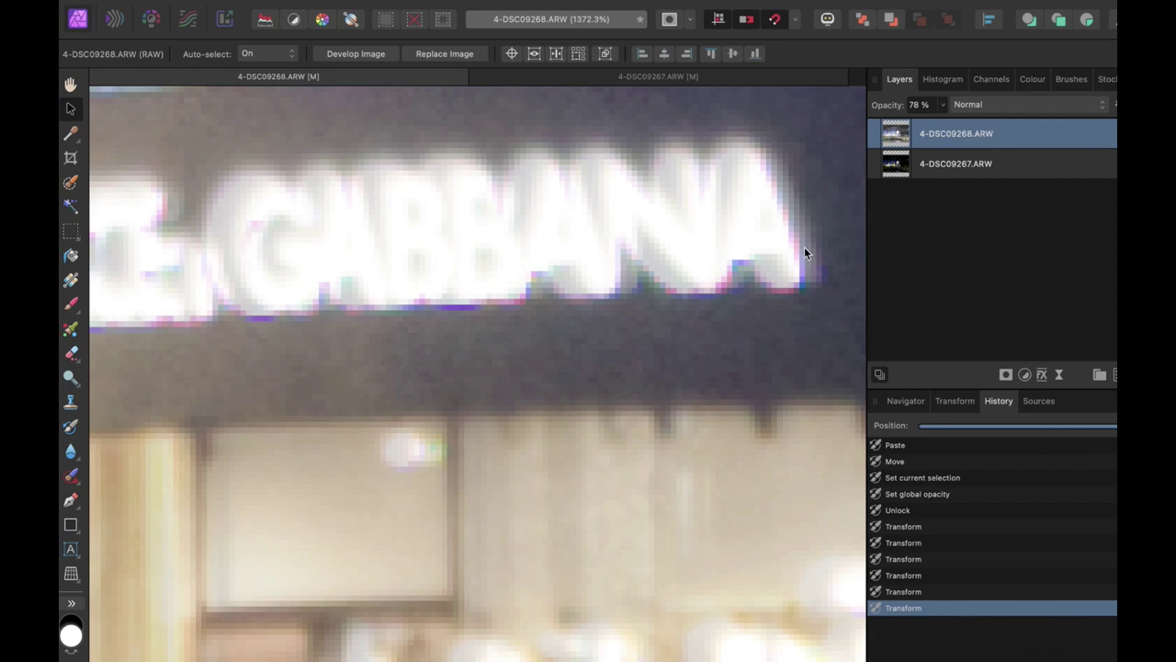
Step: Drop the top layer's opacity to 55% and nudge it until the signage lines up
{"action": "left_click", "coordinate": [942, 105]}
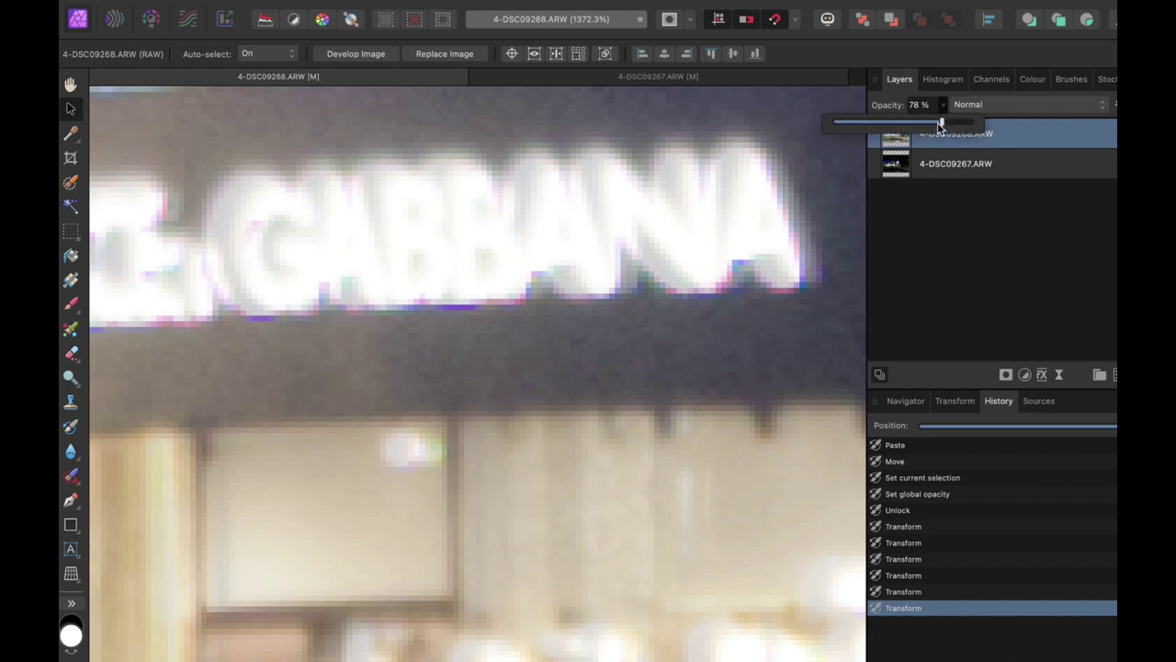
{"action": "left_click_drag", "start_coordinate": [939, 122], "coordinate": [908, 123]}
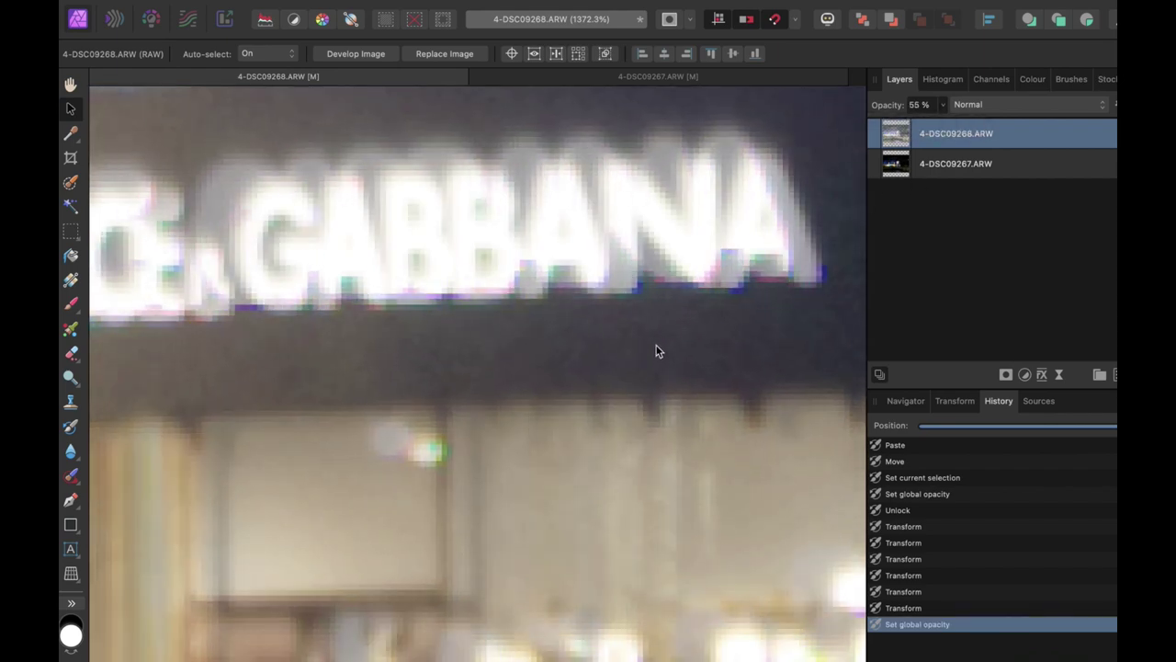
{"action": "scroll", "coordinate": [656, 351], "scroll_direction": "up", "scroll_amount": 3}
{"action": "mouse_move", "coordinate": [613, 274]}
{"action": "left_mouse_down"}
{"action": "mouse_move", "coordinate": [598, 287]}
{"action": "mouse_move", "coordinate": [615, 284]}
{"action": "left_mouse_up"}
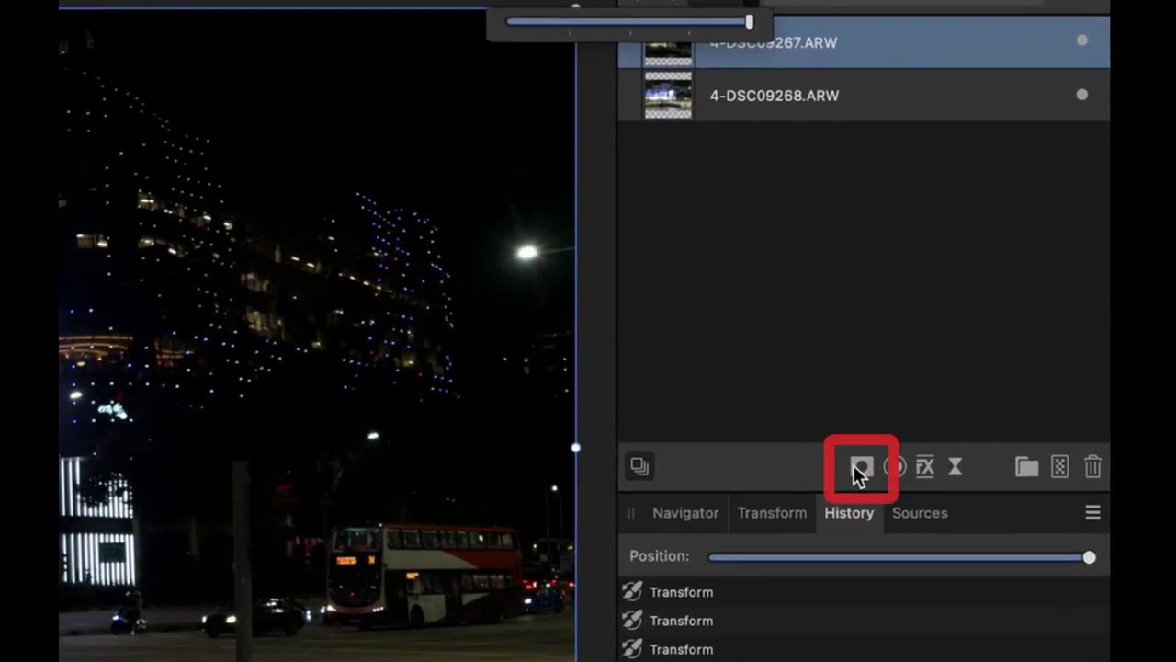
Step: Add a Compound Mask to the 4-DSC09267.ARW layer, expand it, and create a Luminosity Range Mask
{"action": "left_click", "coordinate": [855, 466]}
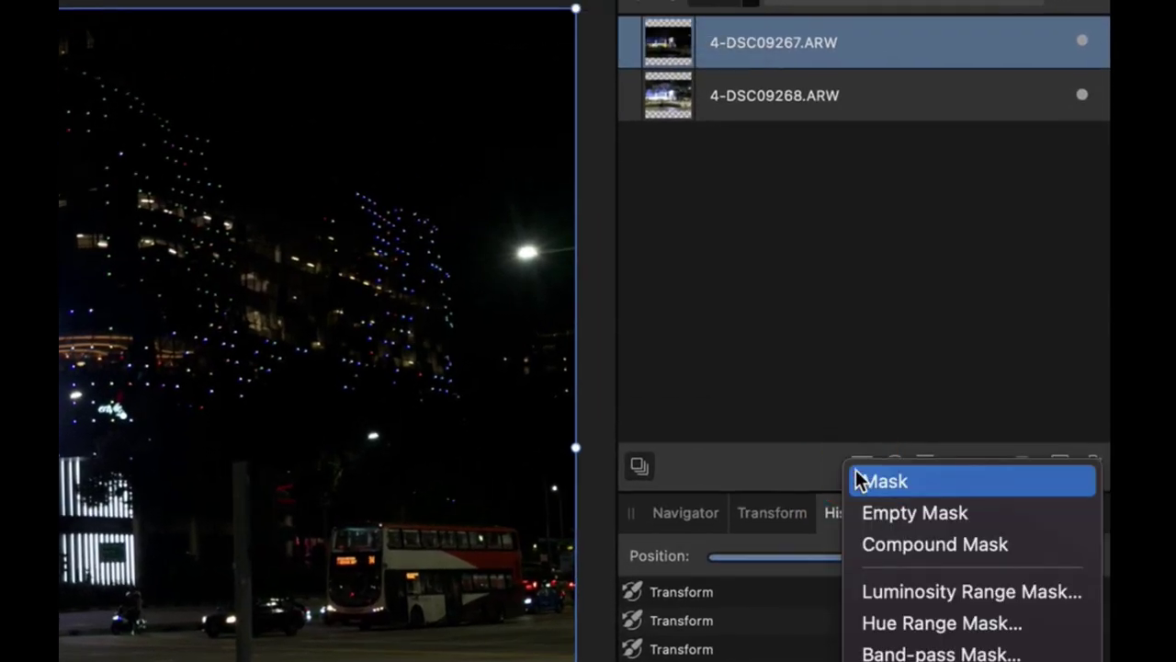
{"action": "left_click", "coordinate": [868, 545]}
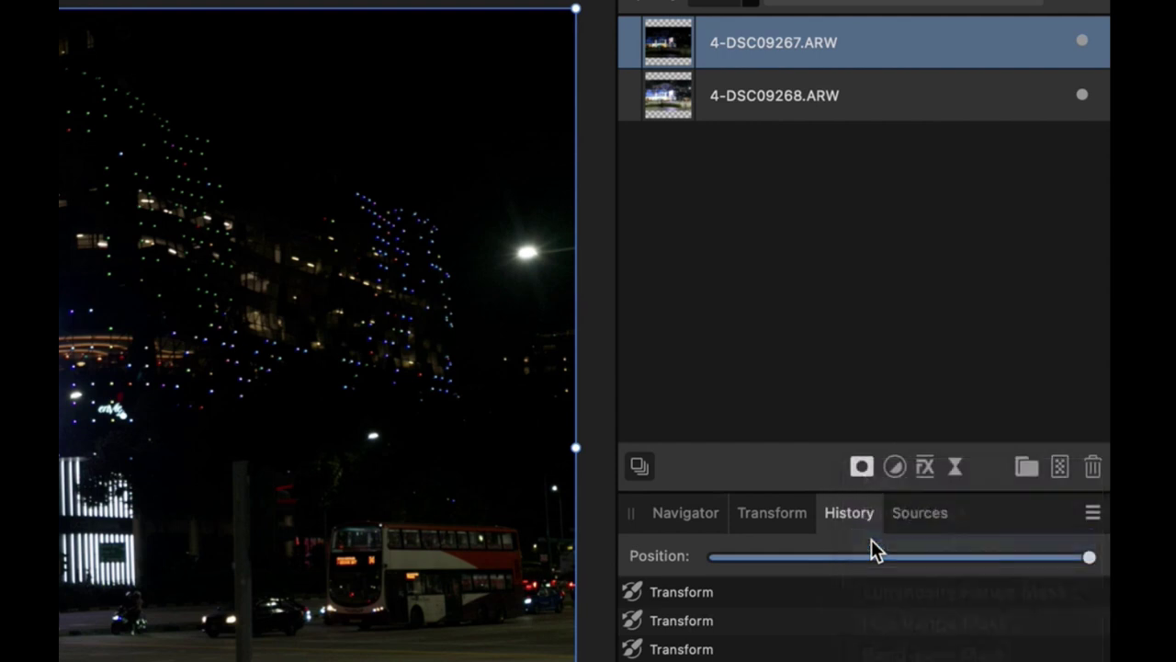
{"action": "left_click", "coordinate": [630, 42]}
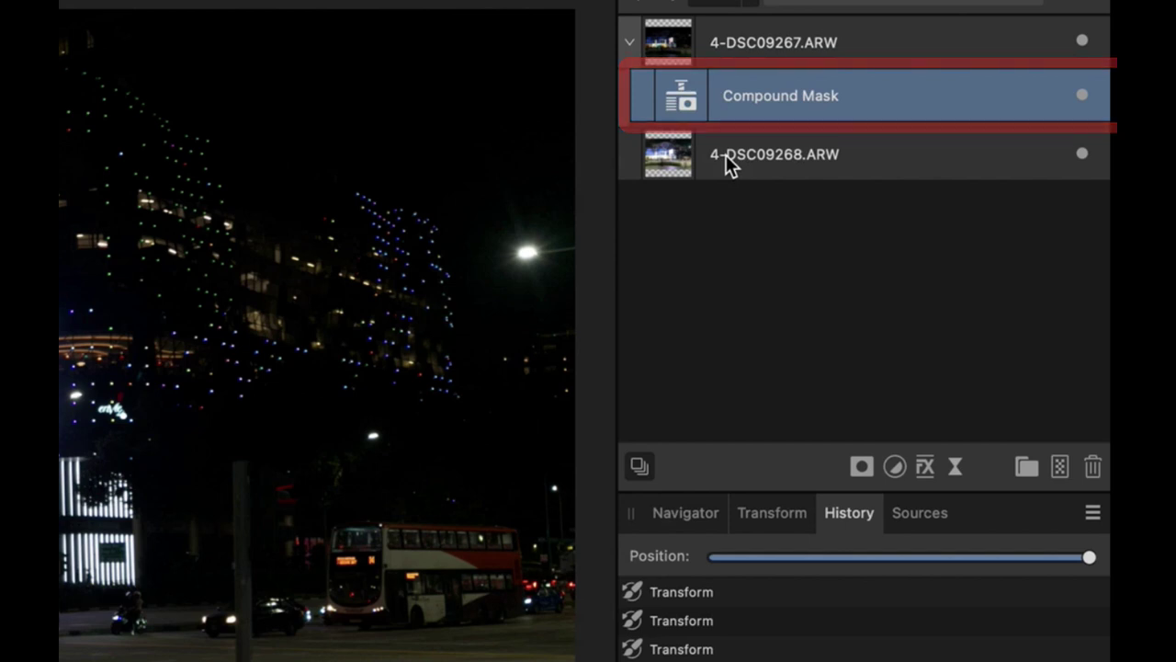
{"action": "left_click", "coordinate": [867, 465]}
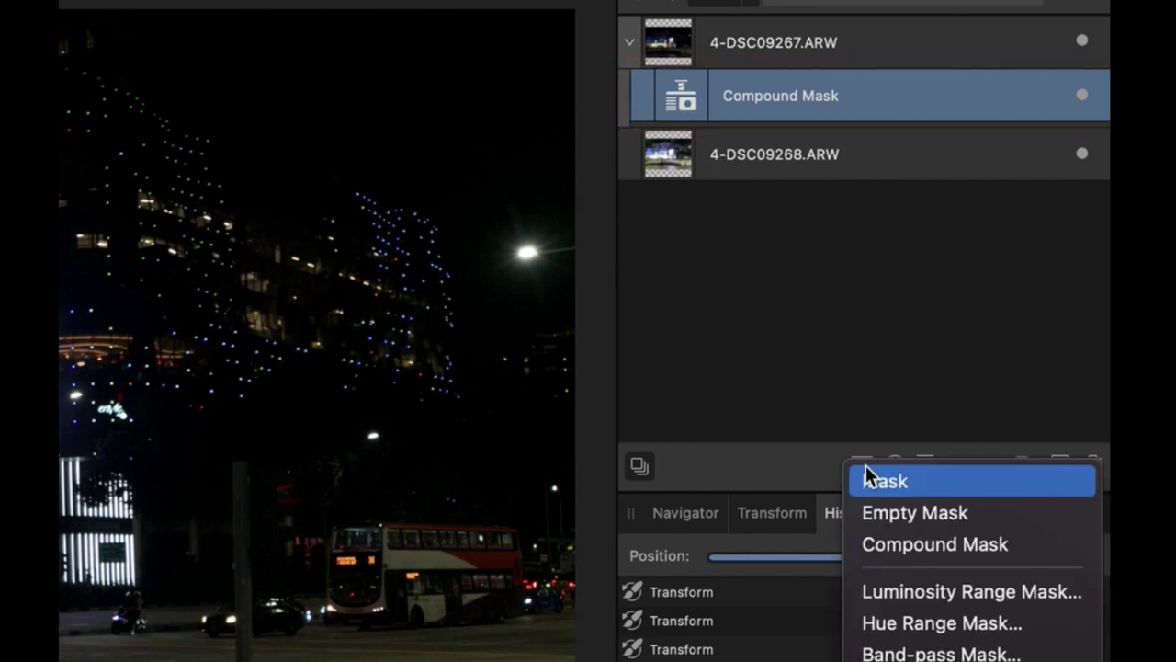
{"action": "left_click", "coordinate": [891, 593]}
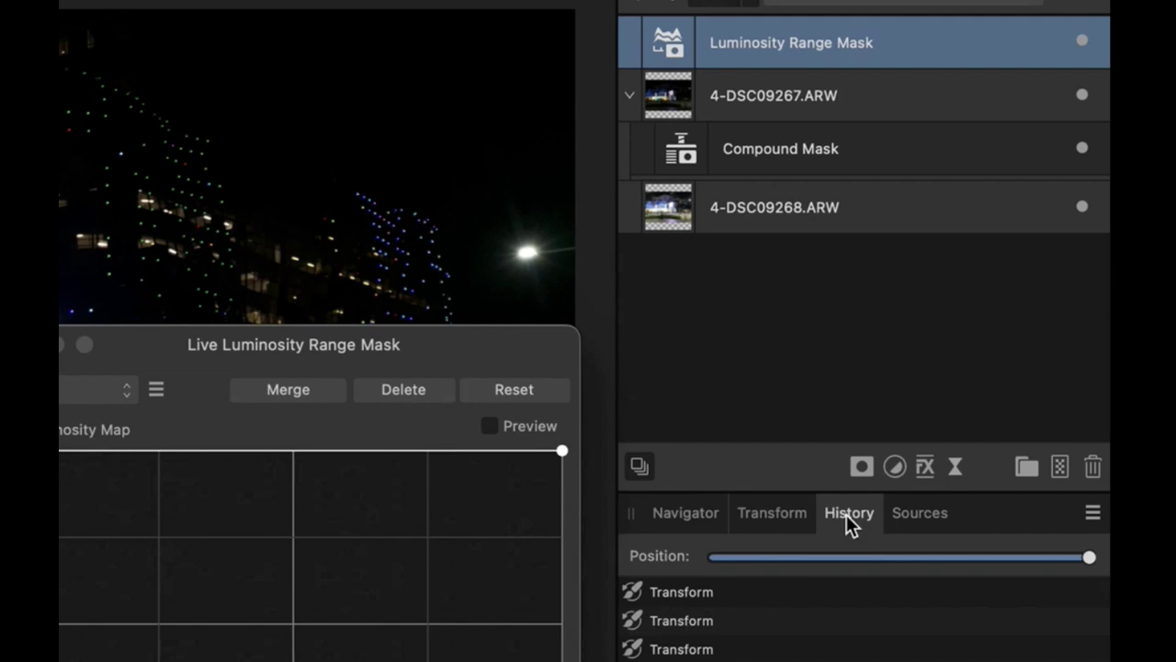
Step: Nest the luminosity mask in the Compound Mask and shape an S-curve keeping only bright areas
{"action": "left_click_drag", "start_coordinate": [665, 37], "coordinate": [690, 154]}
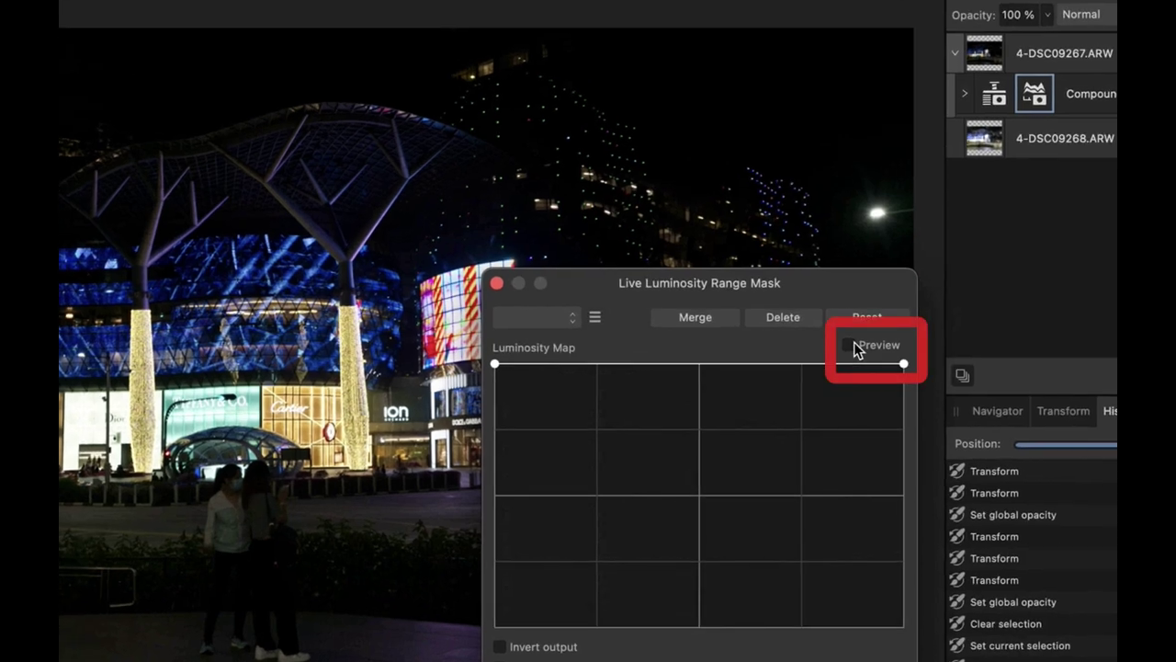
{"action": "left_click", "coordinate": [851, 345]}
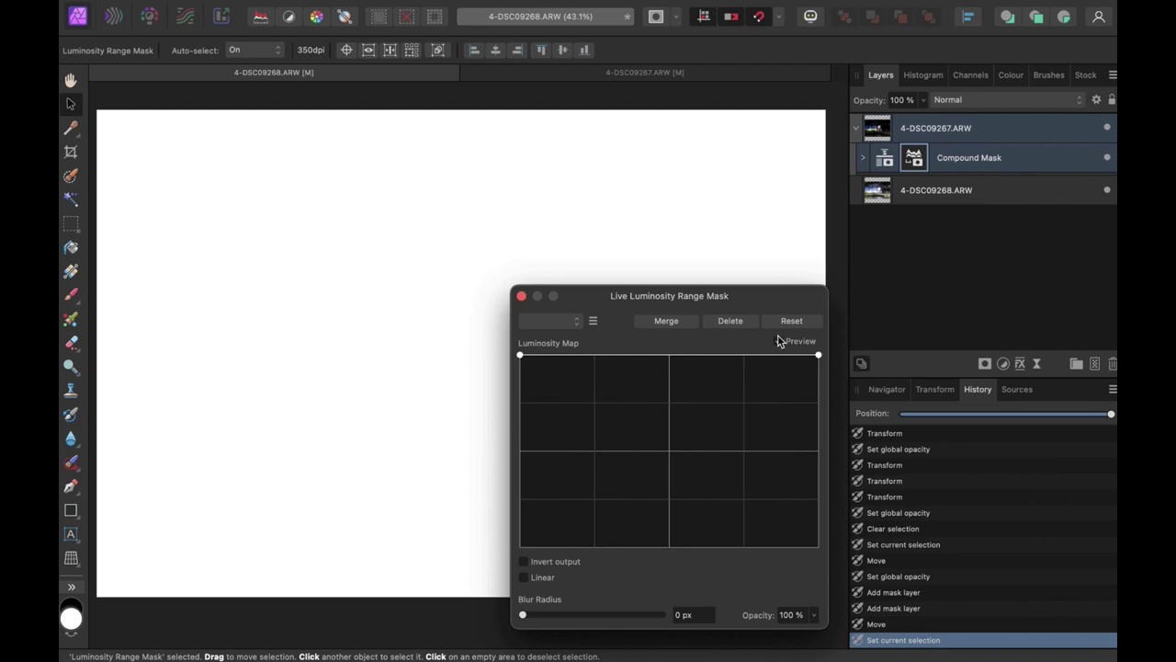
{"action": "left_click_drag", "start_coordinate": [520, 354], "coordinate": [520, 547]}
{"action": "left_click_drag", "start_coordinate": [772, 302], "coordinate": [1053, 298]}
{"action": "left_click_drag", "start_coordinate": [885, 496], "coordinate": [899, 510]}
{"action": "left_click_drag", "start_coordinate": [1020, 425], "coordinate": [976, 407]}
{"action": "left_click_drag", "start_coordinate": [898, 505], "coordinate": [903, 512]}
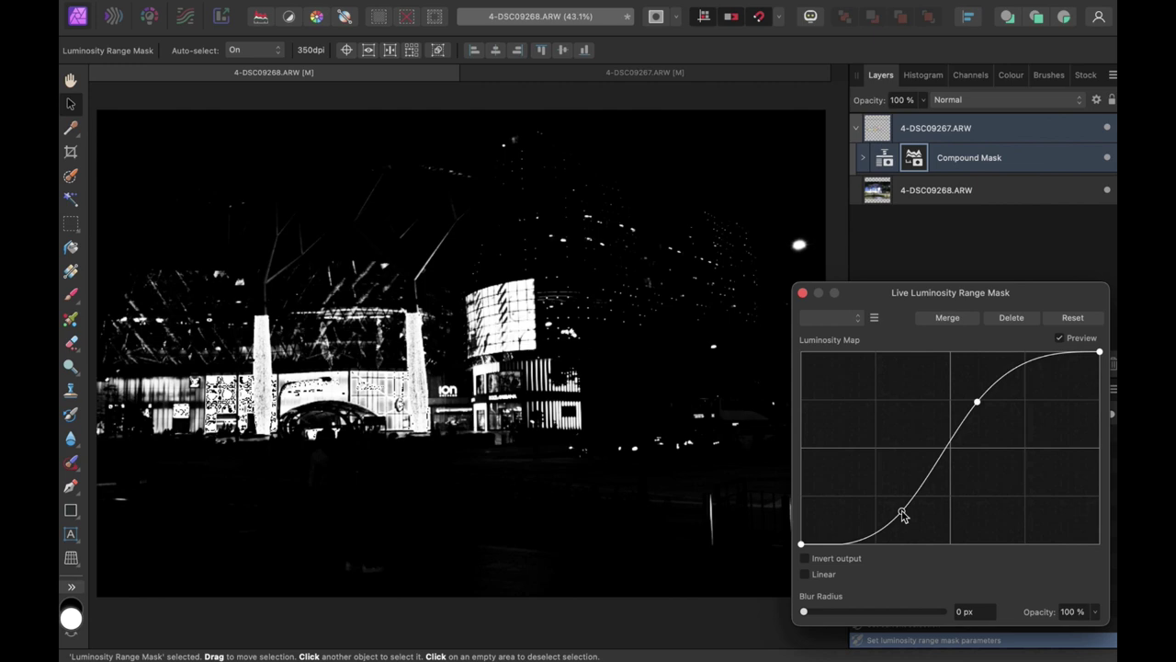
{"action": "left_click", "coordinate": [897, 134]}
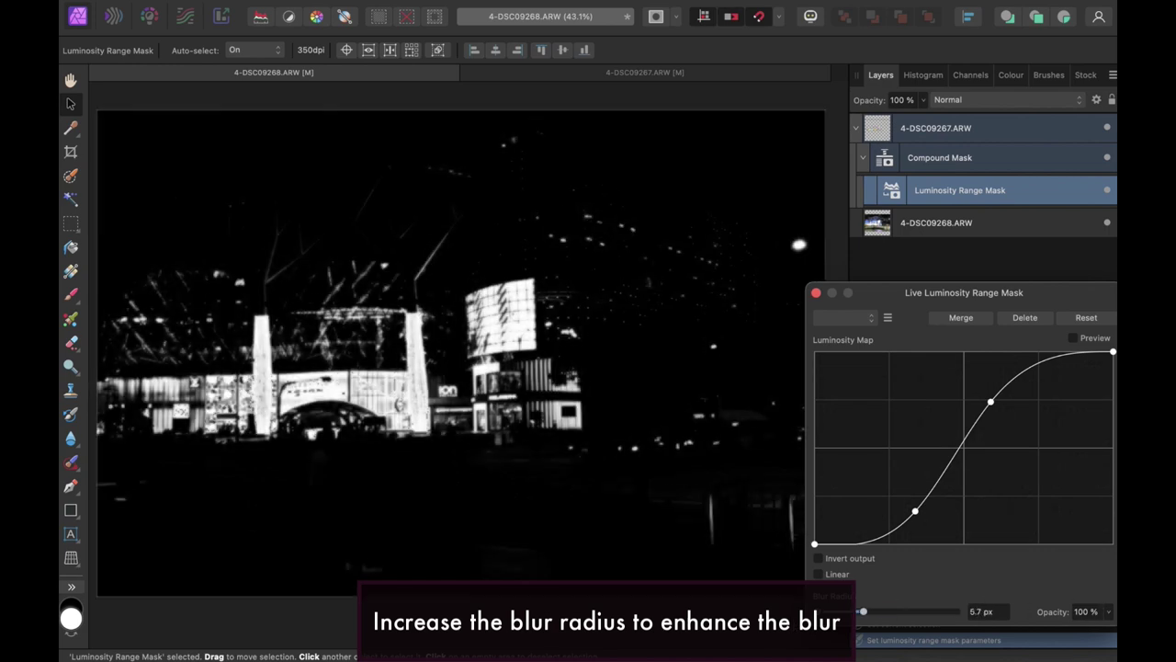
Step: Set the Luminosity Range Mask's blur radius to 100 px, comparing it against the sharp mask
{"action": "left_click_drag", "start_coordinate": [961, 596], "coordinate": [1081, 594]}
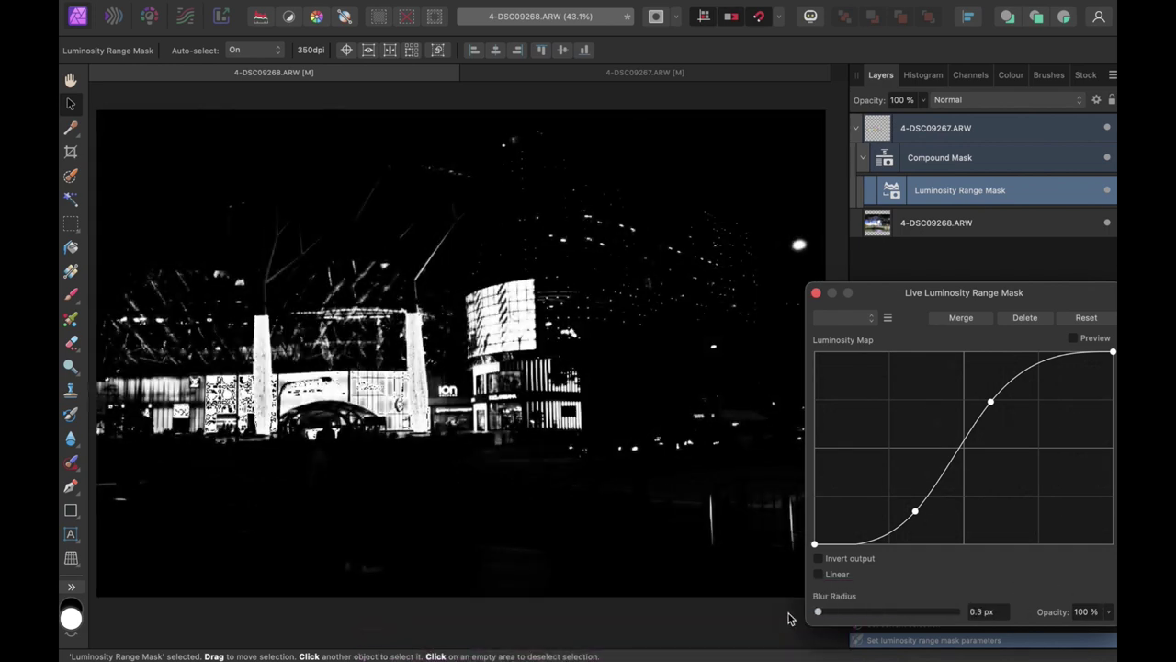
{"action": "left_click_drag", "start_coordinate": [814, 611], "coordinate": [1076, 598]}
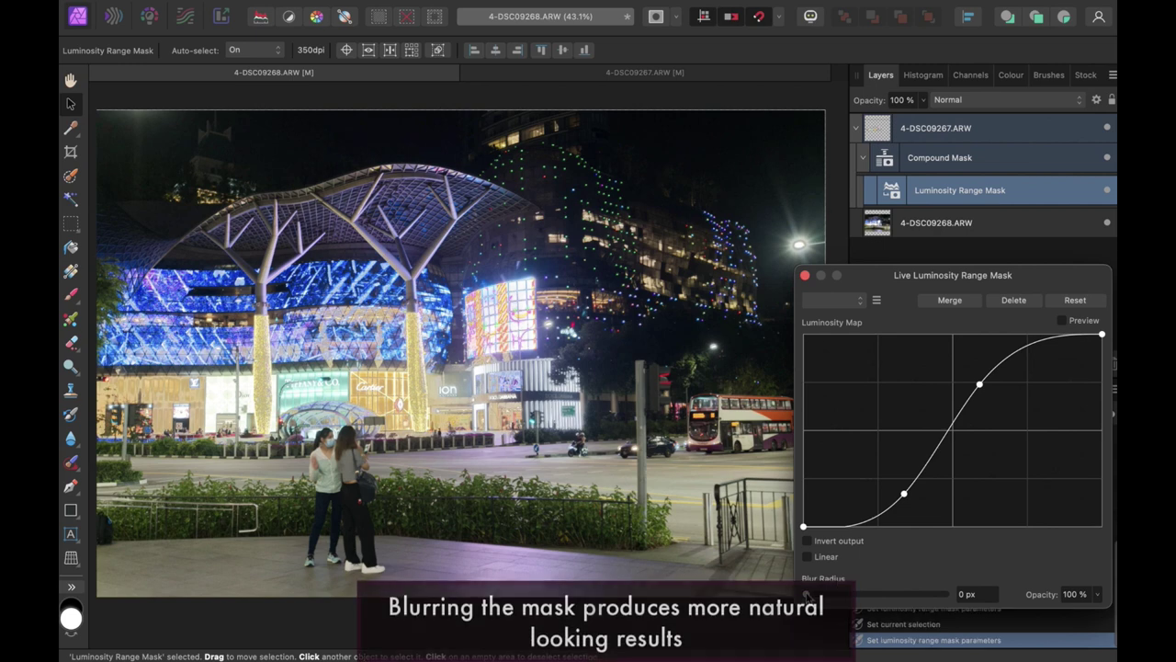
{"action": "left_click_drag", "start_coordinate": [806, 594], "coordinate": [1048, 586]}
{"action": "key", "text": "super+z"}
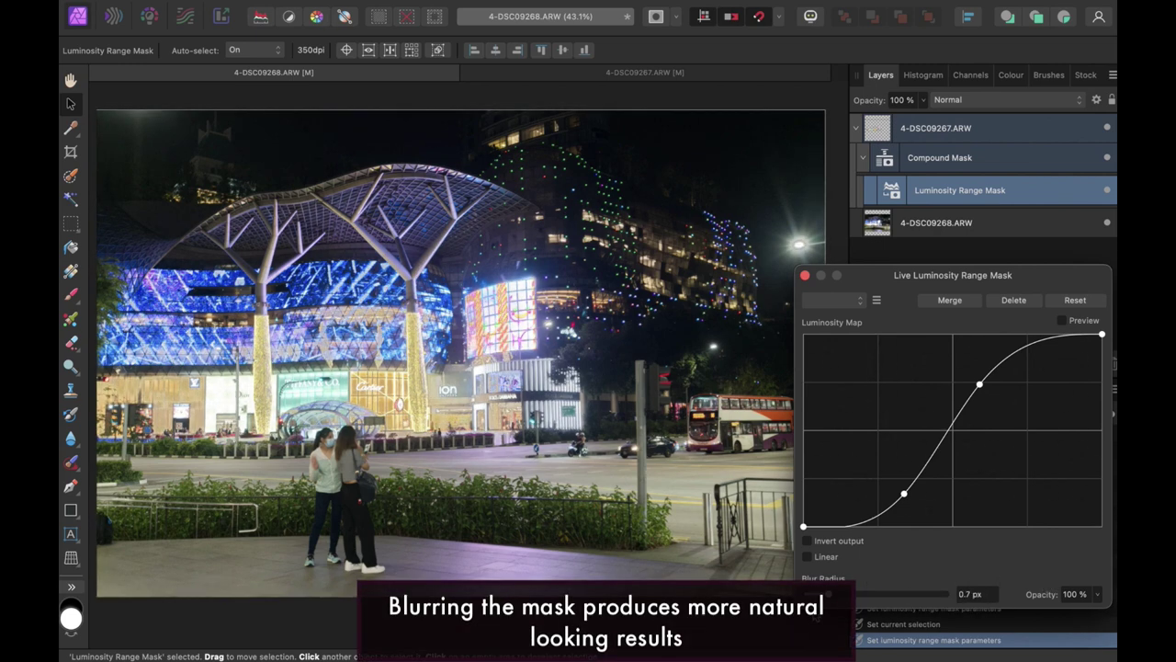
{"action": "key", "text": "super+shift+z"}
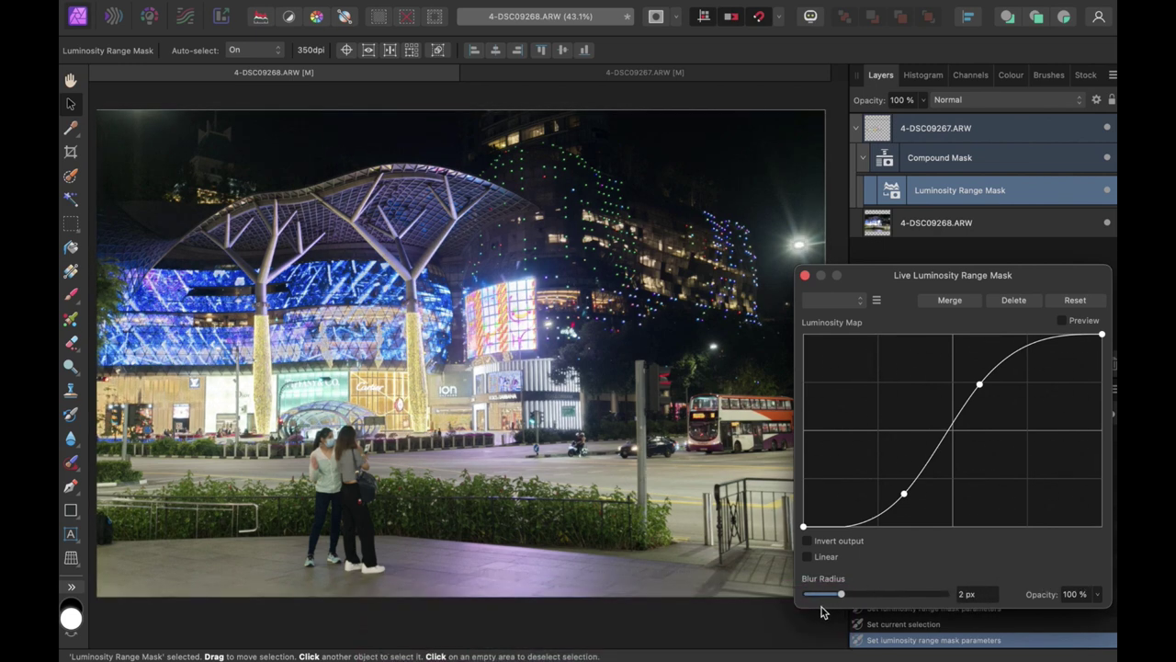
{"action": "left_click_drag", "start_coordinate": [806, 594], "coordinate": [1061, 588]}
{"action": "left_click_drag", "start_coordinate": [947, 594], "coordinate": [1068, 581]}
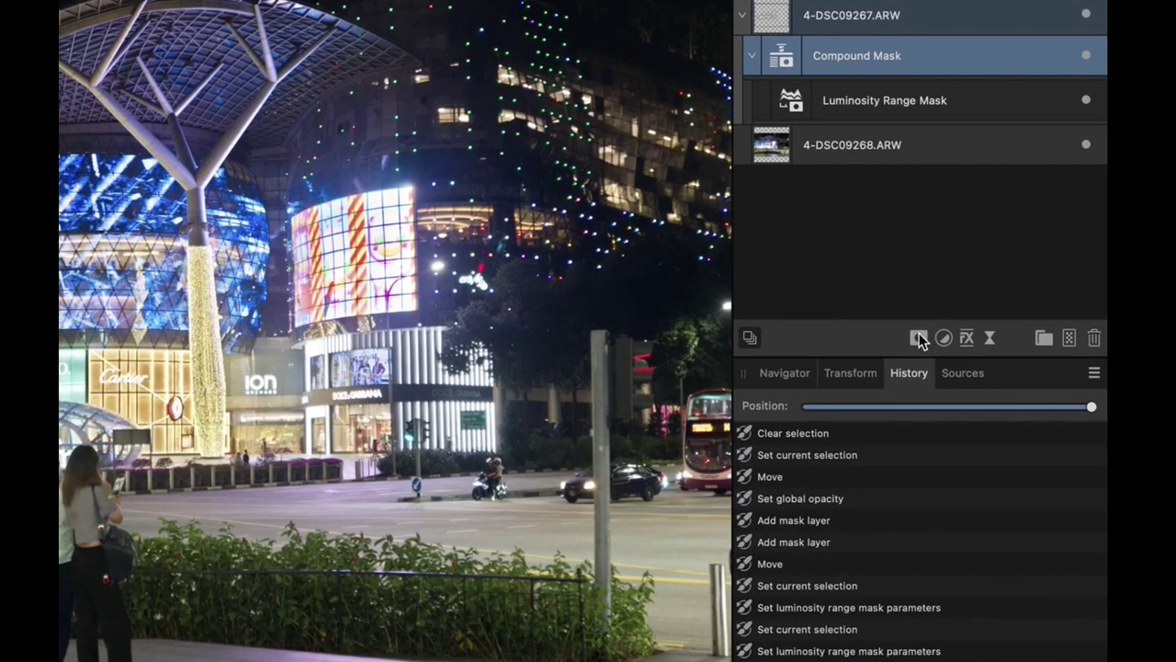
Step: Add an empty mask, invert it to black, and nest it inside the Compound Mask
{"action": "left_click", "coordinate": [919, 335]}
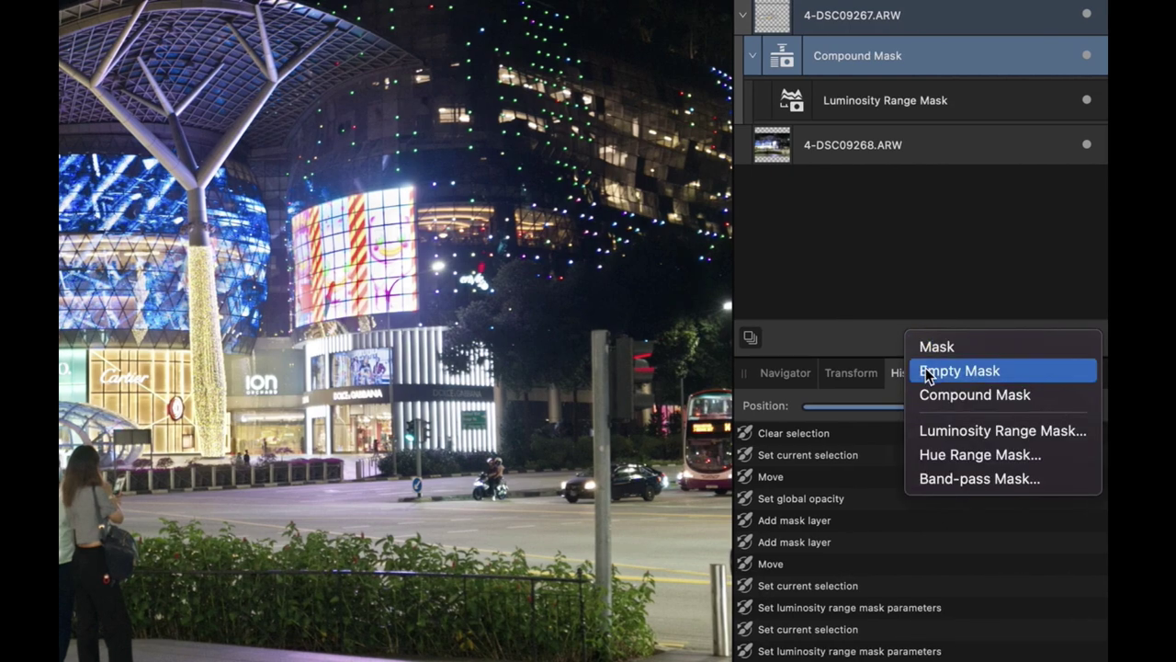
{"action": "left_click", "coordinate": [926, 370]}
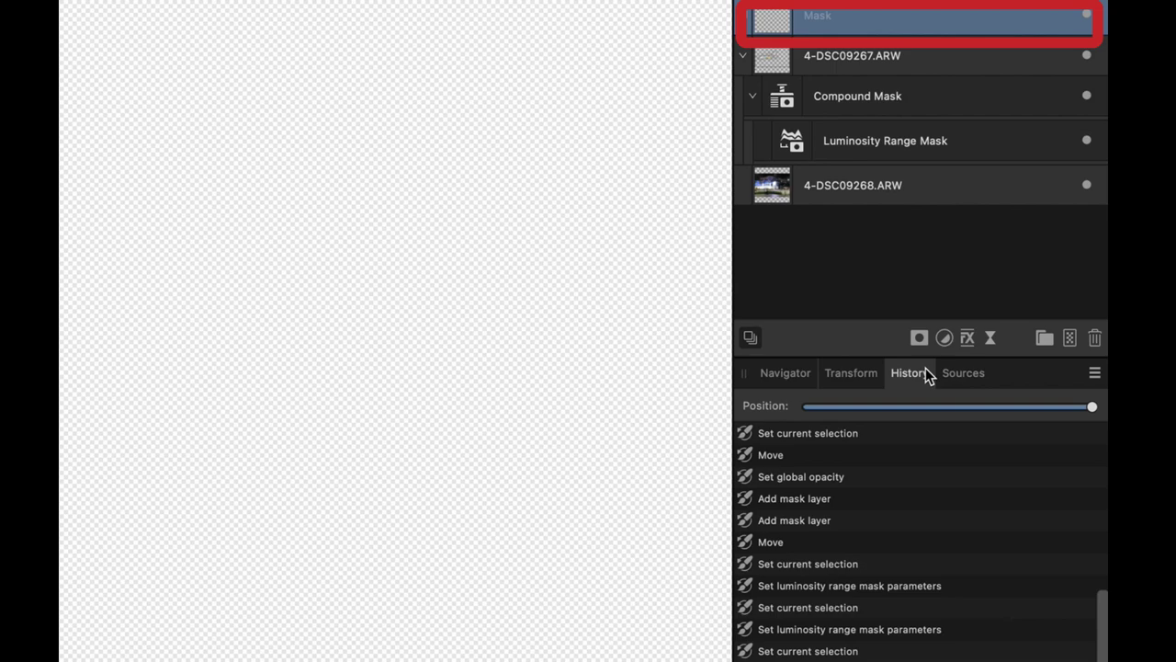
{"action": "key", "text": "ctrl+i"}
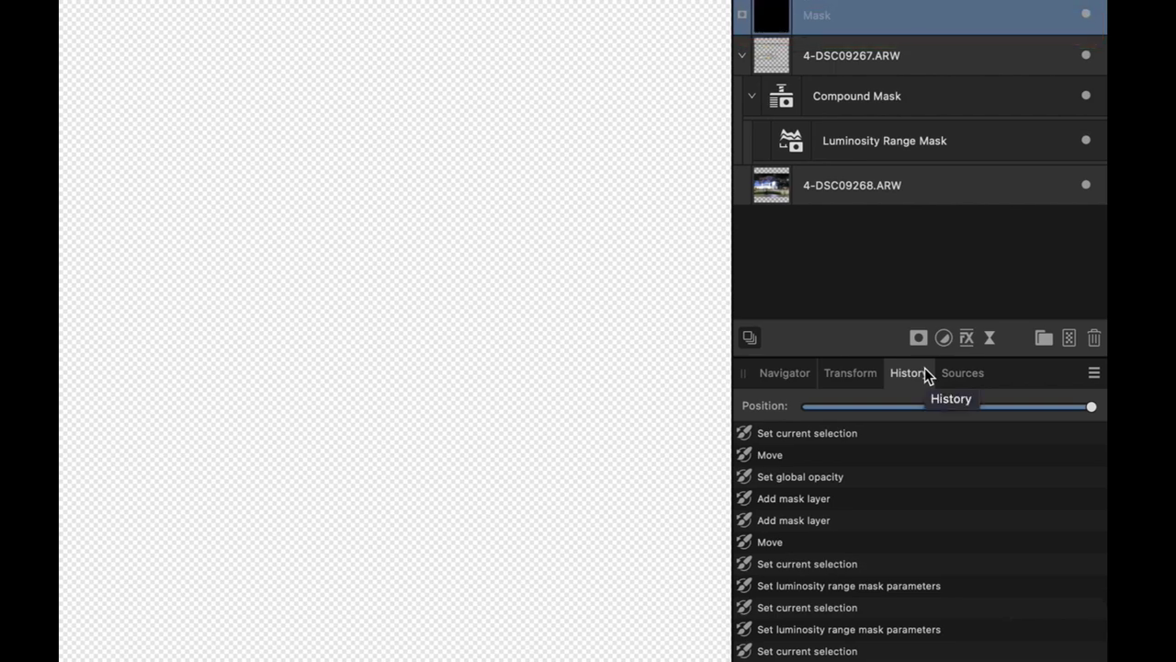
{"action": "mouse_move", "coordinate": [775, 23]}
{"action": "left_mouse_down"}
{"action": "mouse_move", "coordinate": [832, 111]}
{"action": "mouse_move", "coordinate": [782, 119]}
{"action": "mouse_move", "coordinate": [845, 77]}
{"action": "left_mouse_up"}
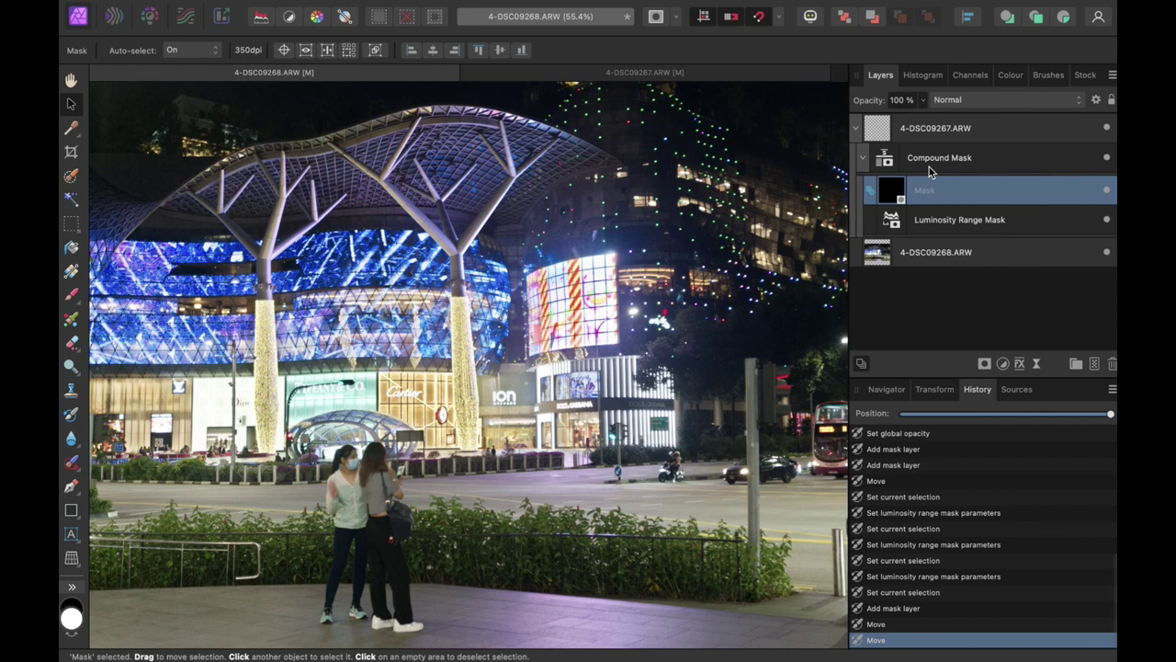
Step: Switch to the Paint Brush and paint the mask over the bright display
{"action": "key", "text": "b"}
{"action": "scroll", "coordinate": [610, 427], "scroll_direction": "up", "scroll_amount": 5}
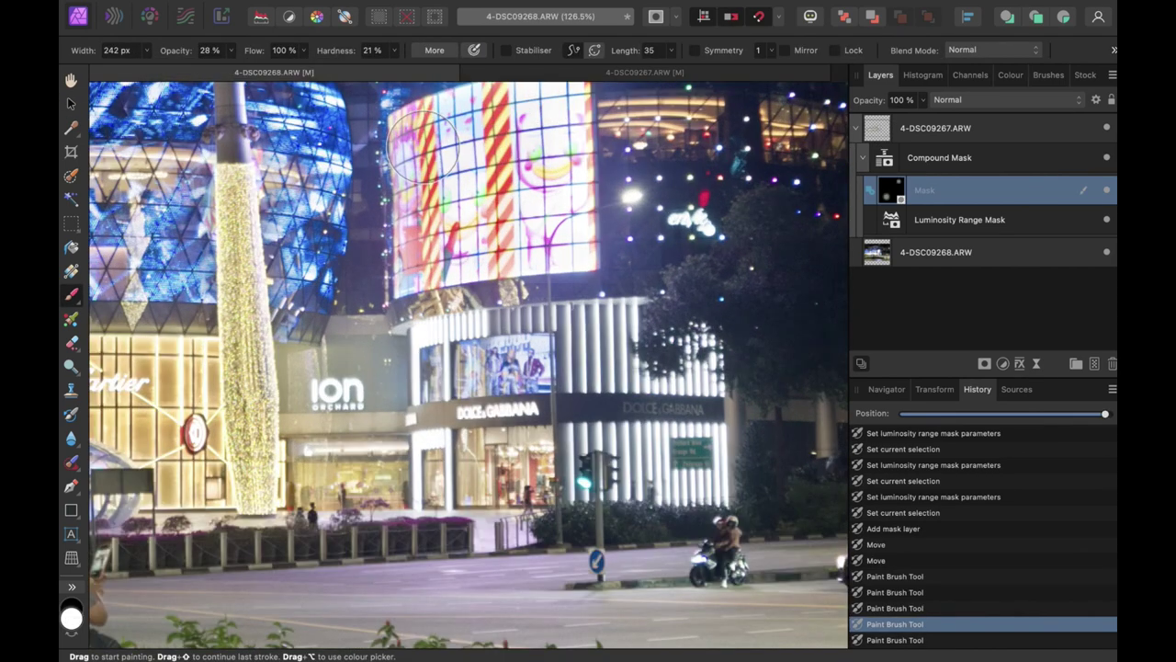
{"action": "left_click_drag", "start_coordinate": [423, 147], "coordinate": [496, 294]}
{"action": "mouse_move", "coordinate": [395, 184]}
{"action": "left_mouse_down"}
{"action": "mouse_move", "coordinate": [515, 331]}
{"action": "mouse_move", "coordinate": [483, 229]}
{"action": "mouse_move", "coordinate": [476, 138]}
{"action": "left_mouse_up"}
Step: Paint white into the mask over the storefronts, including DOLCE & GABBANA, resizing the brush
{"action": "left_click", "coordinate": [78, 608]}
{"action": "key", "text": "bracketleft"}
{"action": "key", "text": "bracketleft"}
{"action": "key", "text": "bracketleft"}
{"action": "key", "text": "bracketleft"}
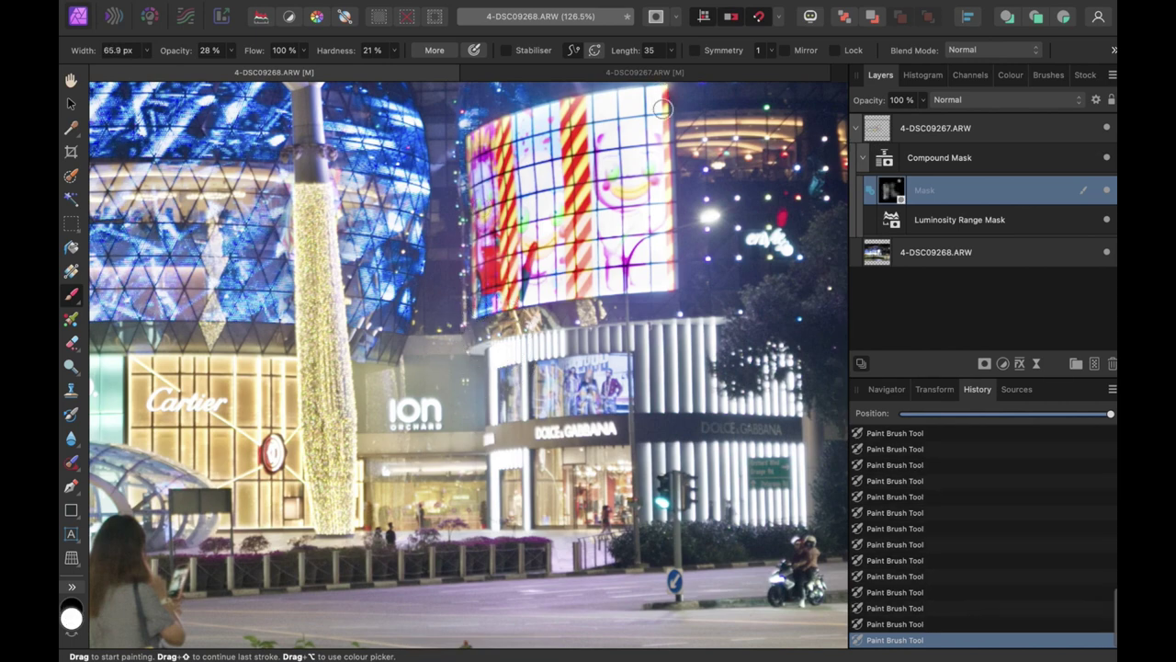
{"action": "scroll", "coordinate": [524, 424], "scroll_direction": "down", "scroll_amount": 5}
{"action": "key", "text": "bracketright"}
{"action": "key", "text": "bracketright"}
{"action": "key", "text": "bracketright"}
{"action": "key", "text": "bracketright"}
{"action": "key", "text": "bracketright"}
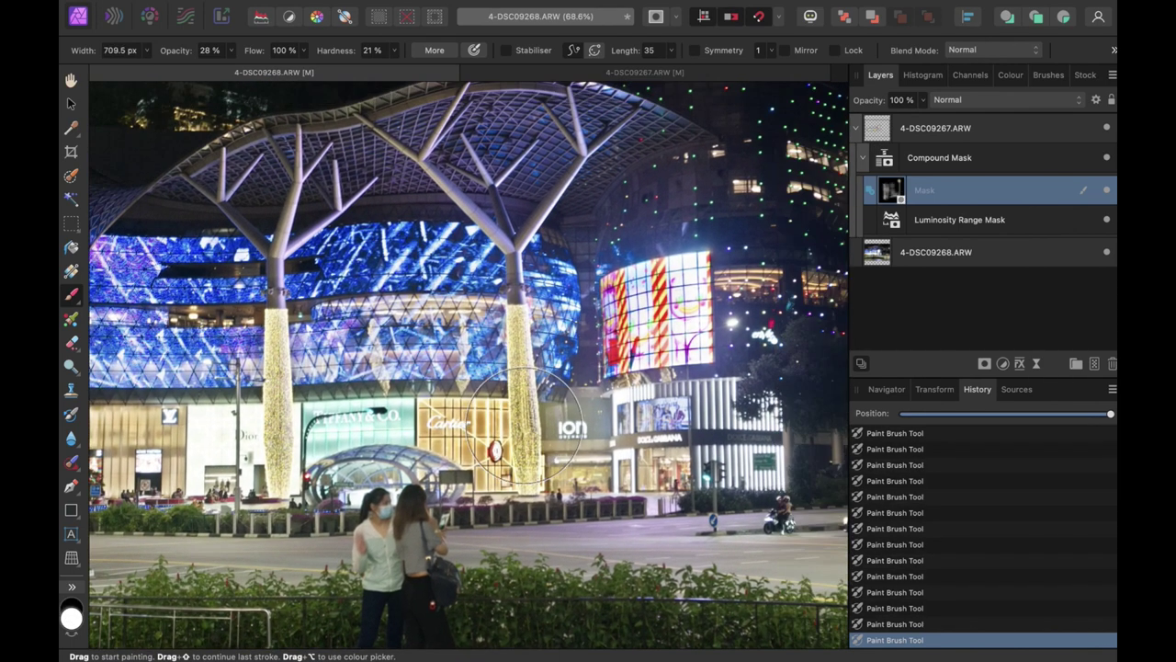
{"action": "mouse_move", "coordinate": [524, 425]}
{"action": "left_mouse_down"}
{"action": "mouse_move", "coordinate": [487, 444]}
{"action": "mouse_move", "coordinate": [258, 423]}
{"action": "left_mouse_up"}
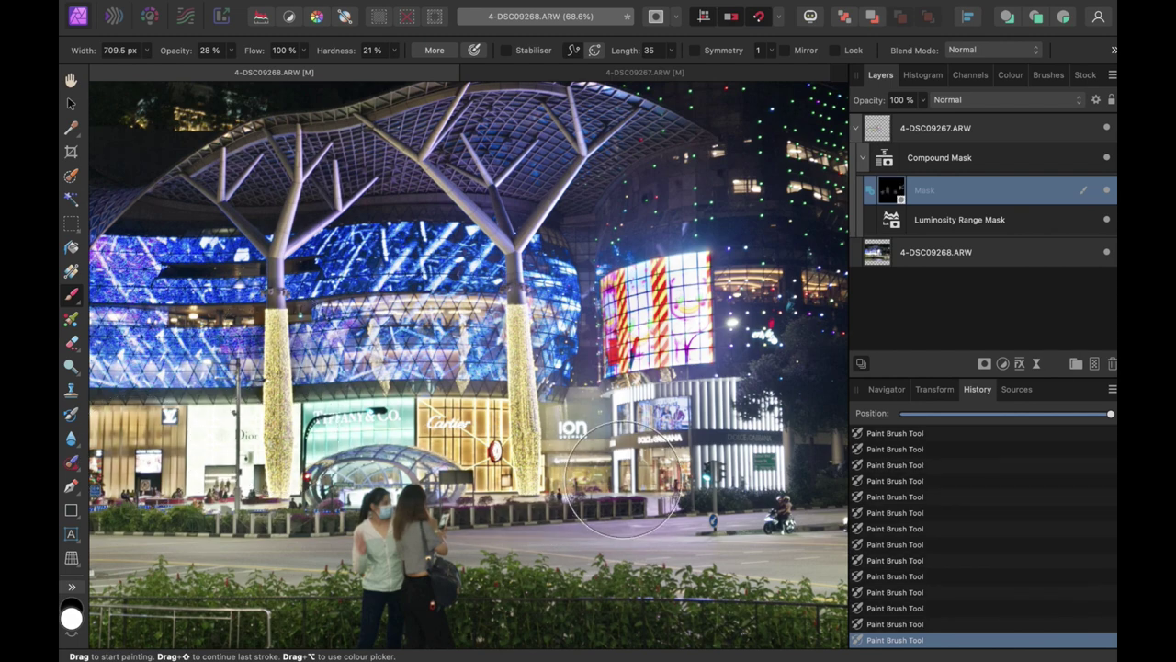
{"action": "left_click_drag", "start_coordinate": [623, 480], "coordinate": [592, 462]}
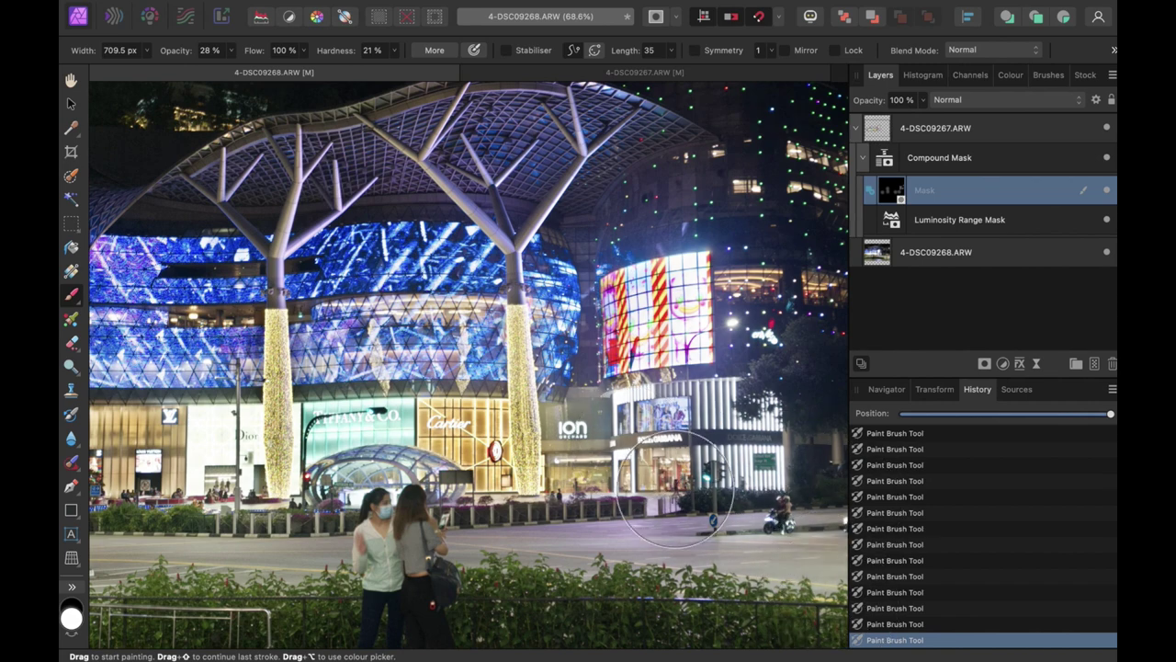
{"action": "mouse_move", "coordinate": [676, 488]}
{"action": "left_mouse_down"}
{"action": "mouse_move", "coordinate": [652, 412]}
{"action": "mouse_move", "coordinate": [640, 410]}
{"action": "mouse_move", "coordinate": [624, 472]}
{"action": "mouse_move", "coordinate": [601, 501]}
{"action": "mouse_move", "coordinate": [579, 459]}
{"action": "left_mouse_up"}
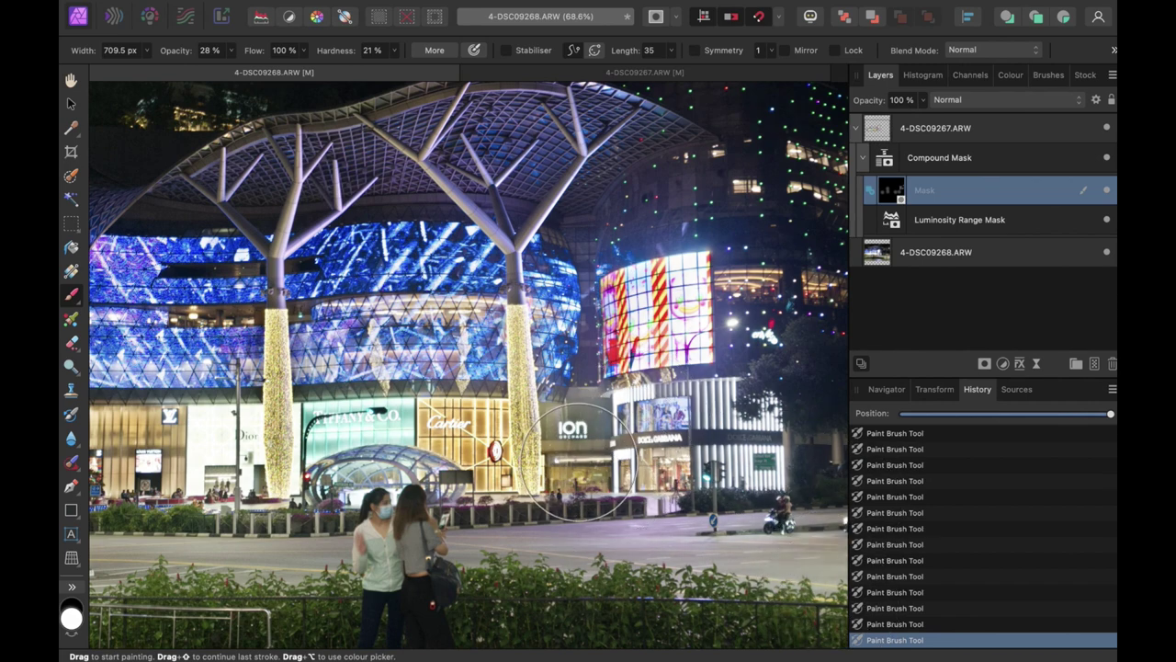
{"action": "key", "text": "super+0"}
Step: Merge the visible layers and raise Clarity to 3% in the Develop persona
{"action": "right_click", "coordinate": [907, 131]}
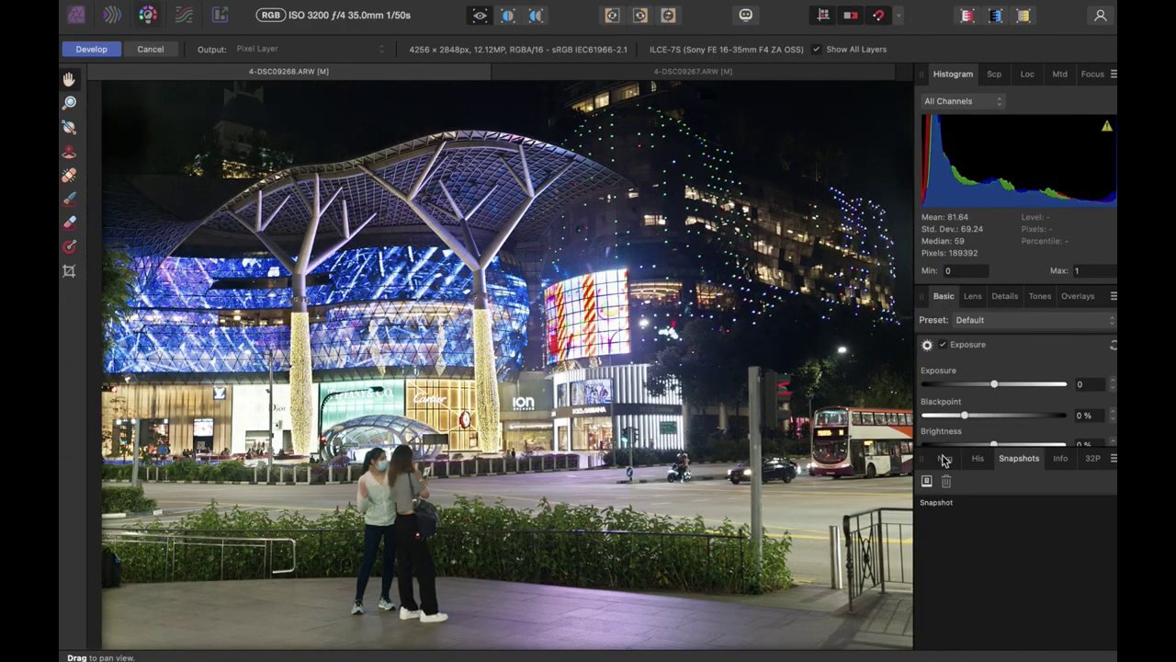
{"action": "scroll", "coordinate": [993, 395], "scroll_direction": "down", "scroll_amount": 3}
{"action": "left_click_drag", "start_coordinate": [994, 369], "coordinate": [997, 368]}
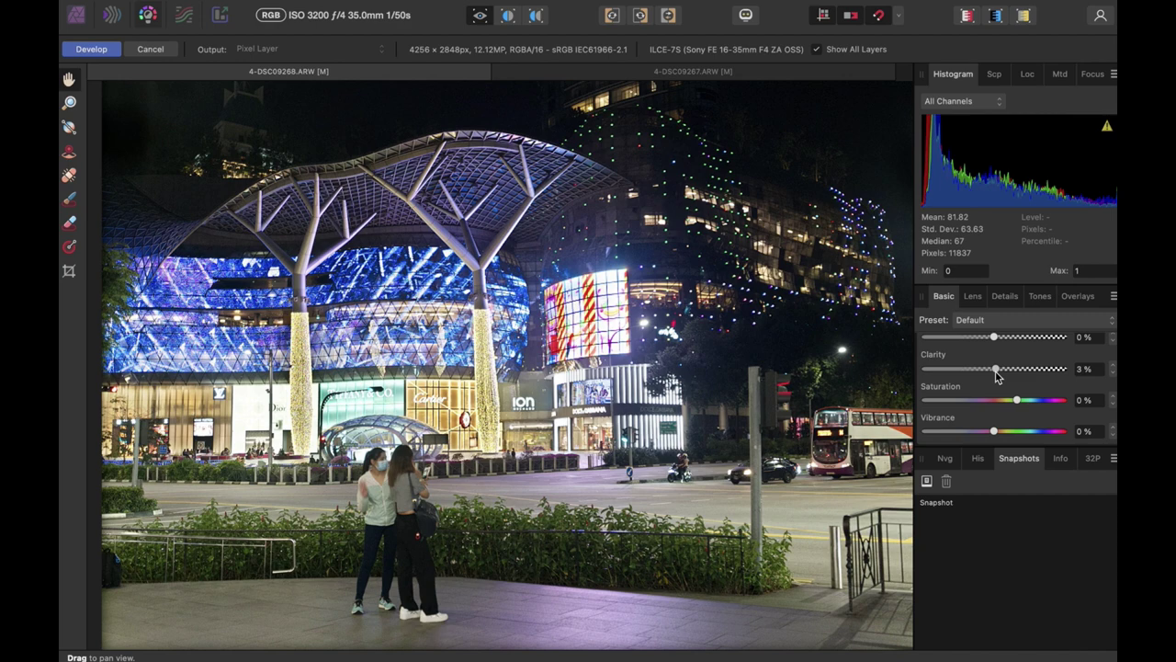